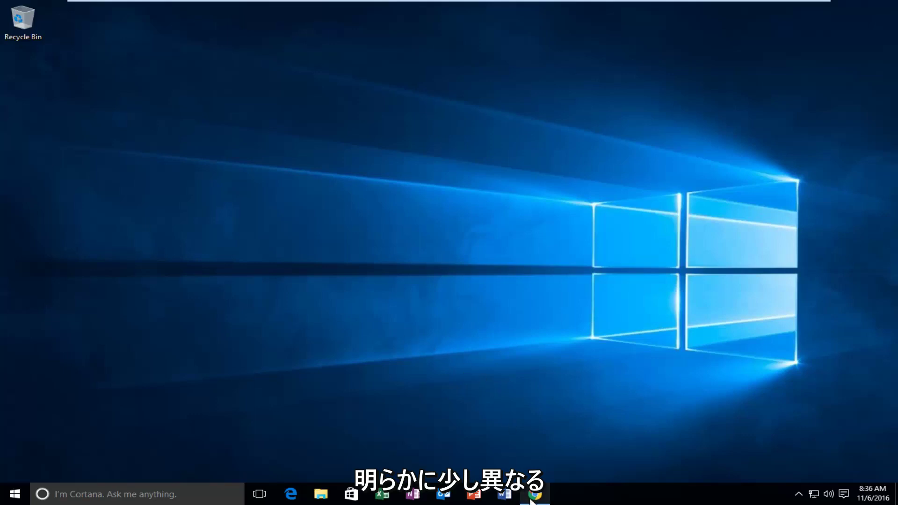
# Load digitalvolcano.co.uk/duplicatecleaner.html and scroll down to the Duplicate Cleaner Free V3.2.7 download.
pyautogui.write('https://www.digitalvolcano.co.uk/duplicatecleaner.html')
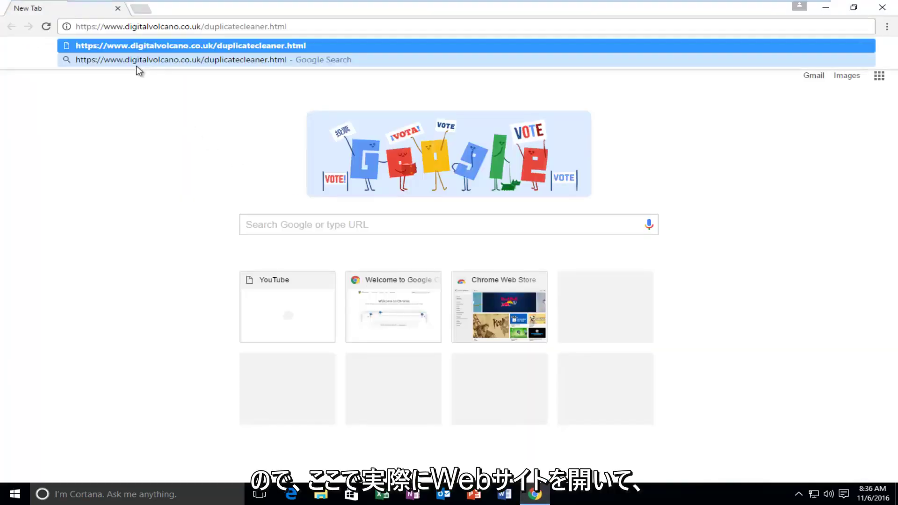
pyautogui.press('Return')
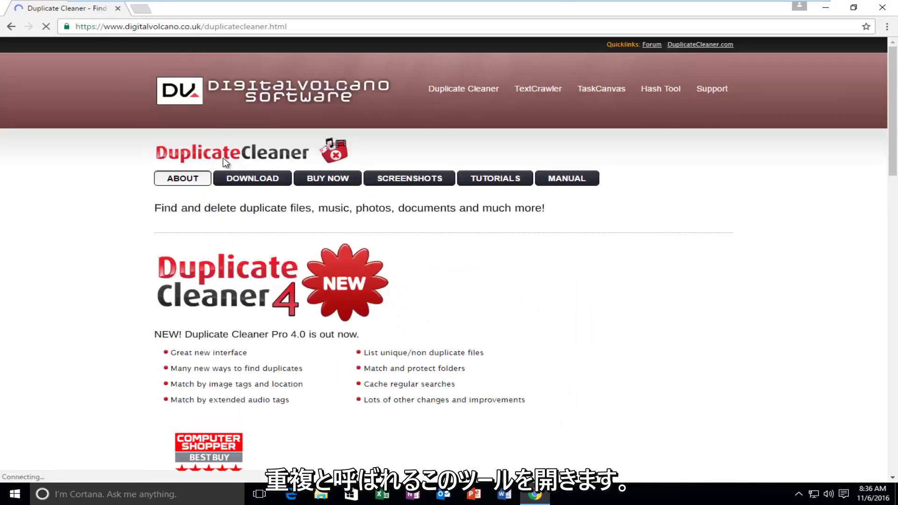
pyautogui.scroll(-2, 120, 200)
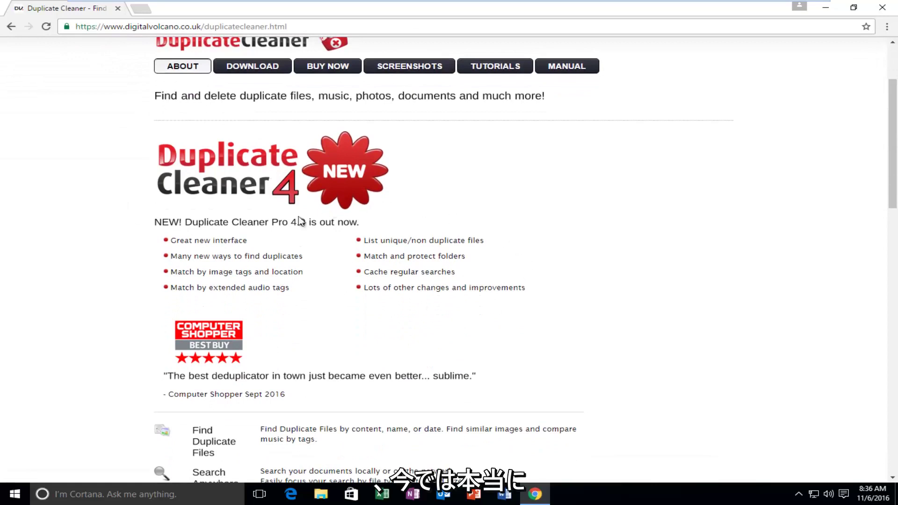
pyautogui.scroll(2, 140, 240)
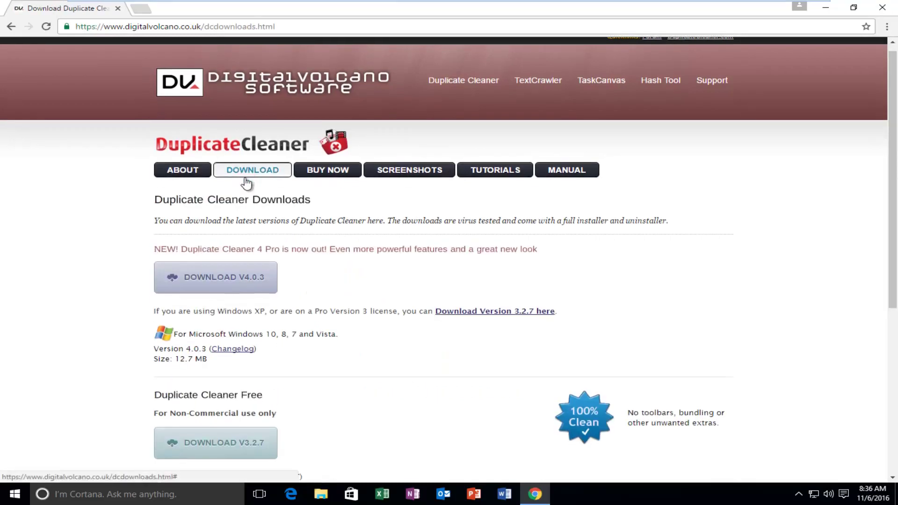
pyautogui.scroll(-1, 246, 180)
pyautogui.scroll(-1, 245, 178)
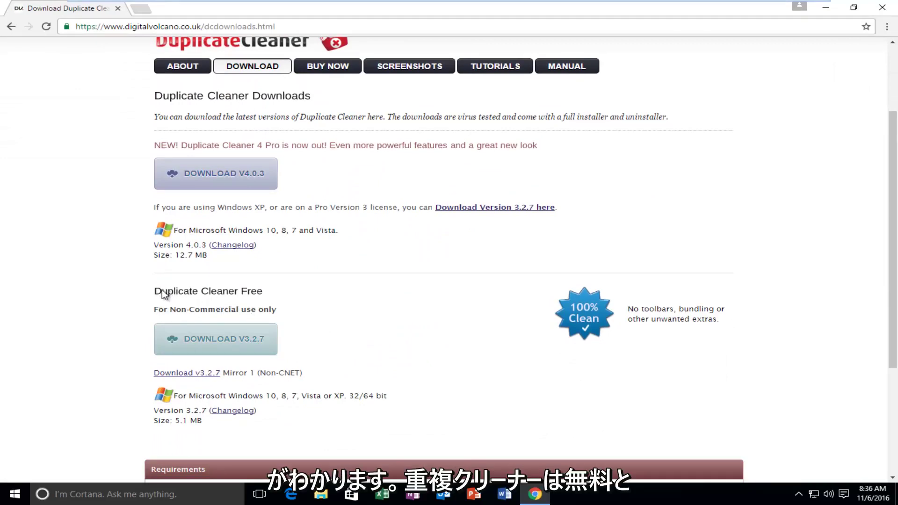
# Download DuplicateCleaner_setup.exe (V3.2.7) through the Download Now button on the CNET page.
pyautogui.click(213, 339)
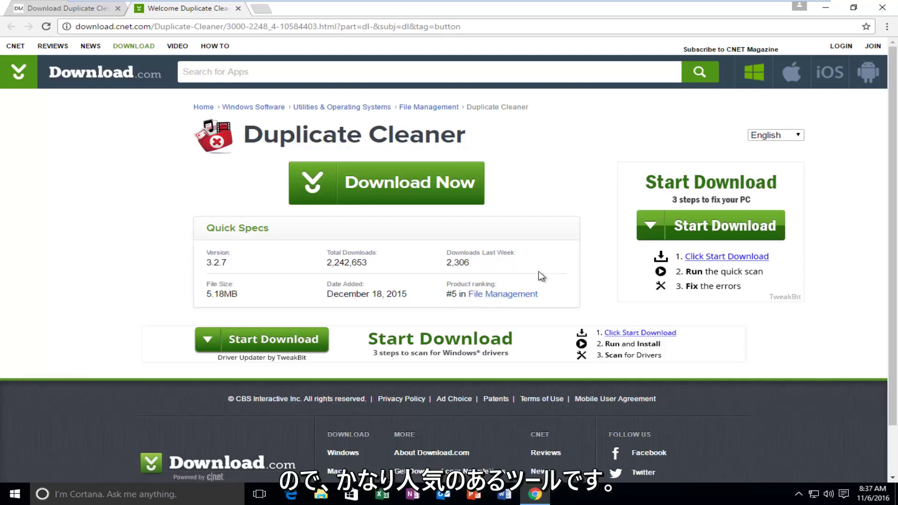
pyautogui.click(360, 186)
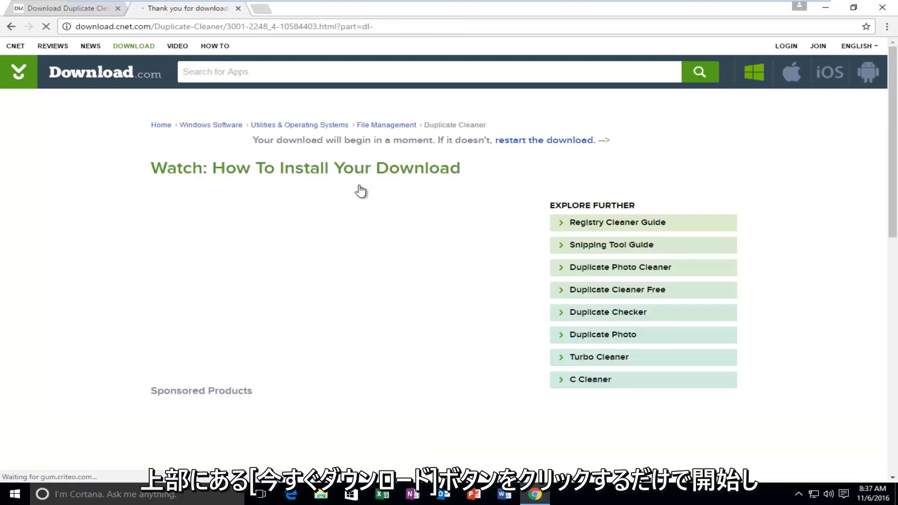
pyautogui.scroll(-1, 360, 189)
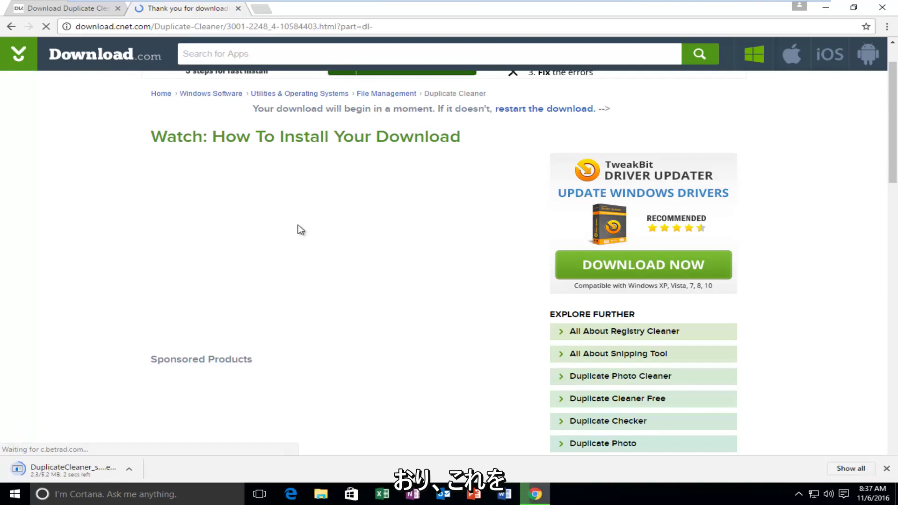
pyautogui.scroll(-4, 183, 323)
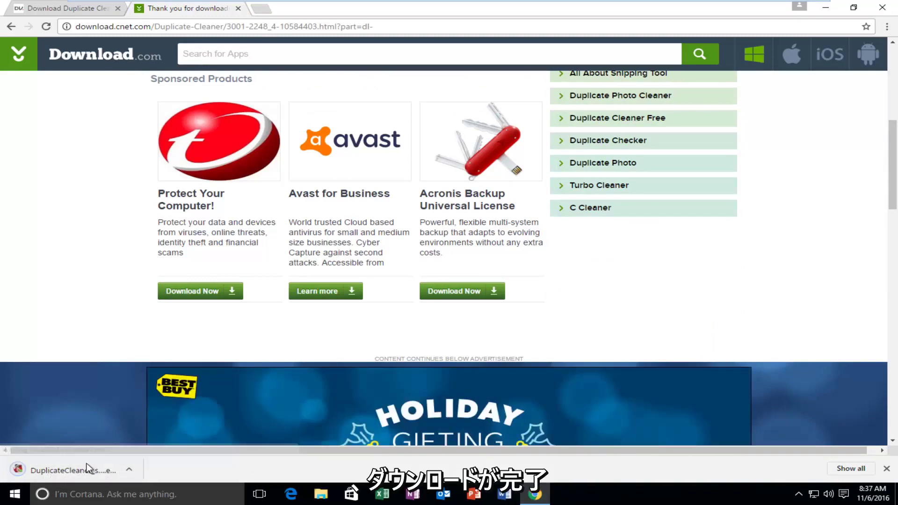
# Run the downloaded DuplicateCleaner_setup.exe and allow it on the UAC prompt.
pyautogui.click(57, 469)
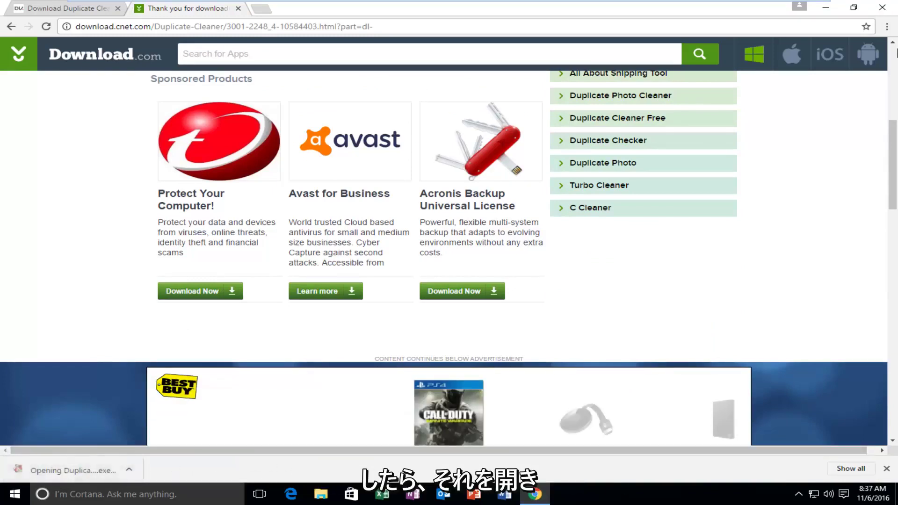
pyautogui.click(827, 8)
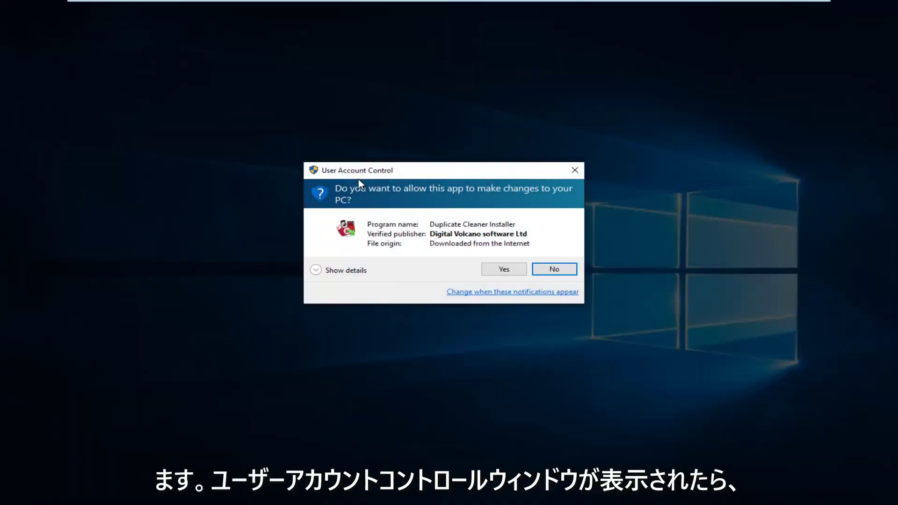
pyautogui.click(498, 269)
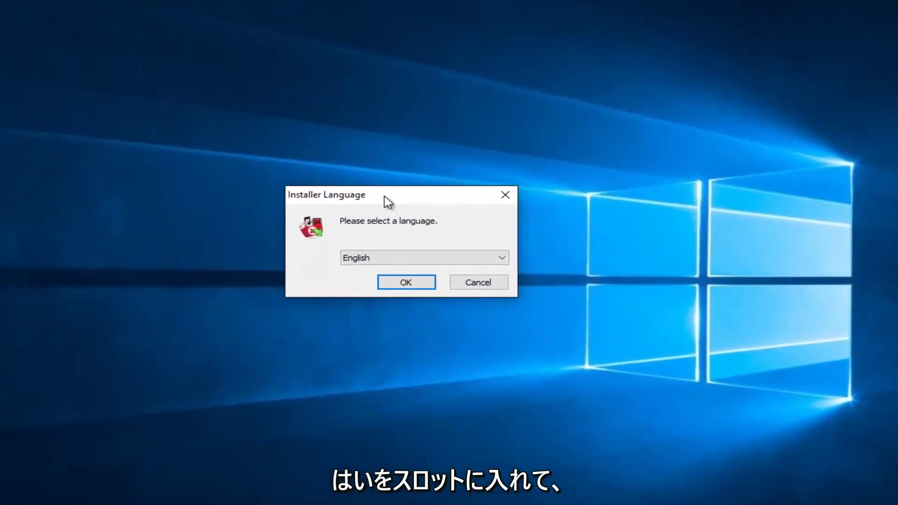
# Keep English as the installer language and confirm to reach the setup wizard.
pyautogui.click(399, 257)
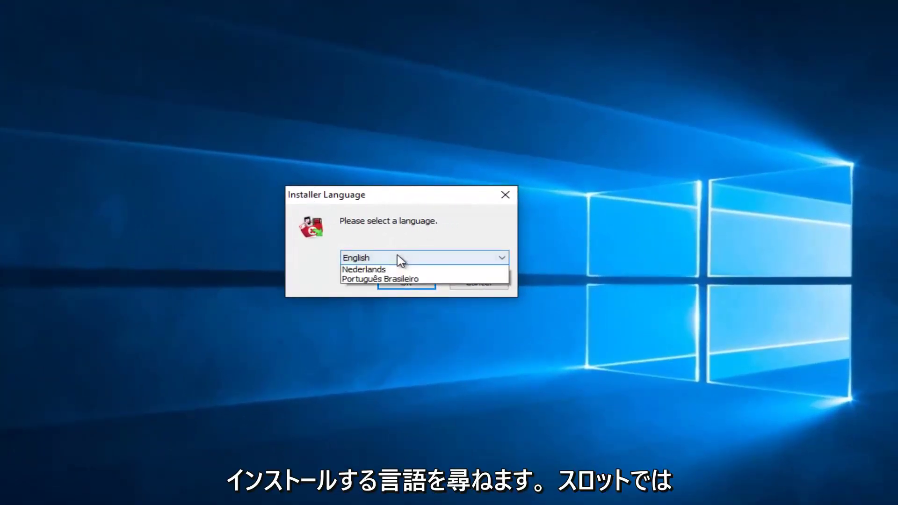
pyautogui.click(400, 257)
pyautogui.click(385, 262)
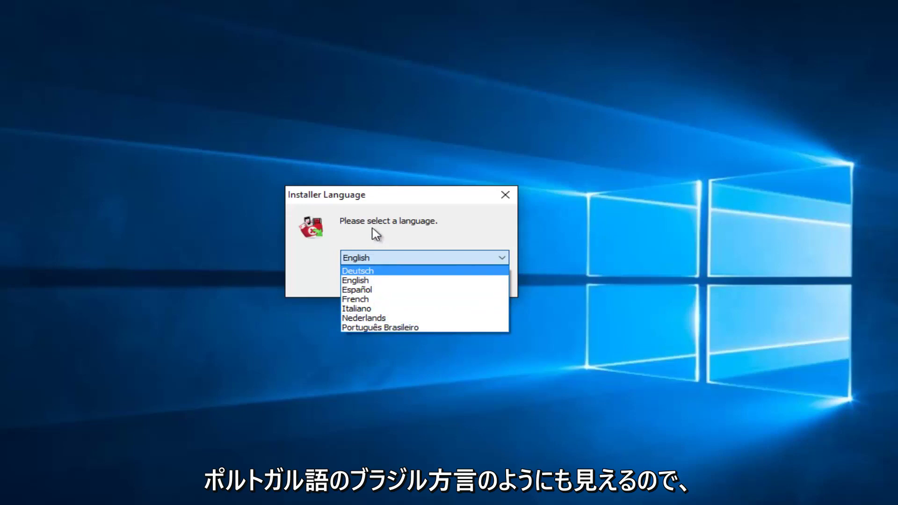
pyautogui.click(353, 281)
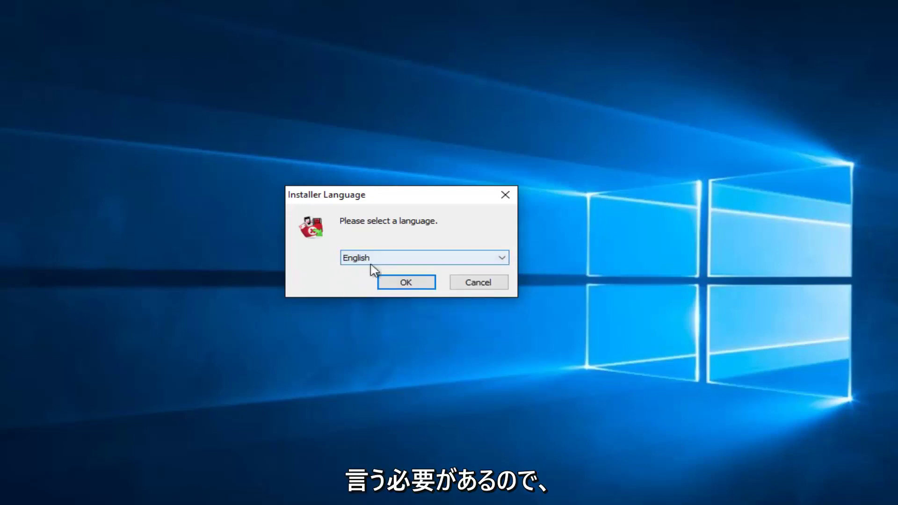
pyautogui.click(395, 286)
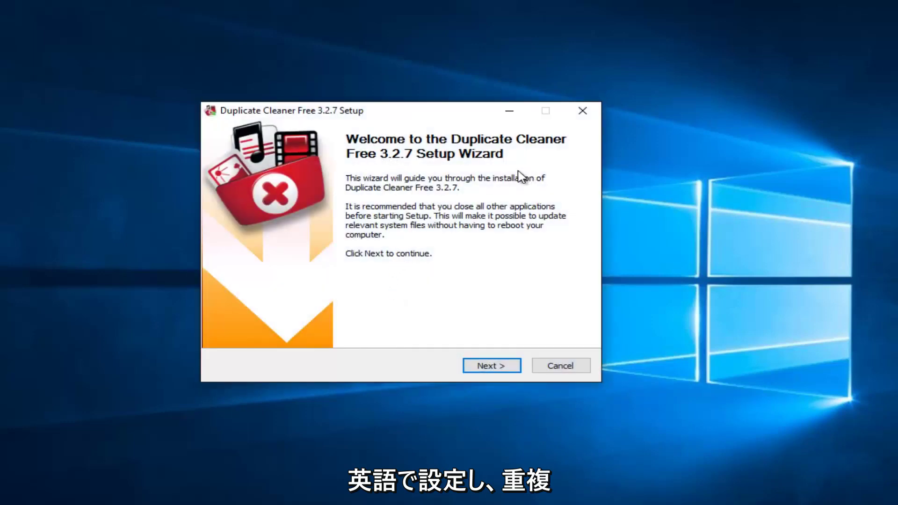
# Install with default components into C:\Program Files\Duplicate Cleaner, skipping the welcome page, then launch it.
pyautogui.click(487, 371)
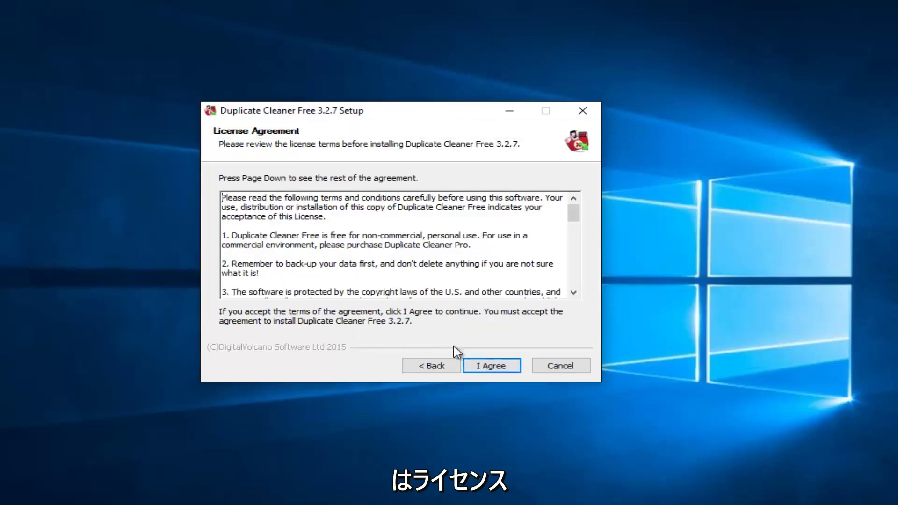
pyautogui.click(488, 368)
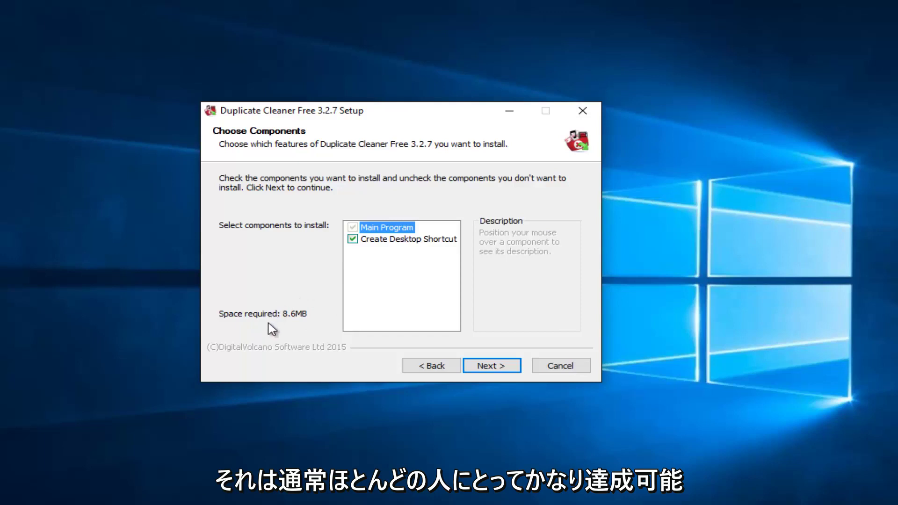
pyautogui.click(490, 367)
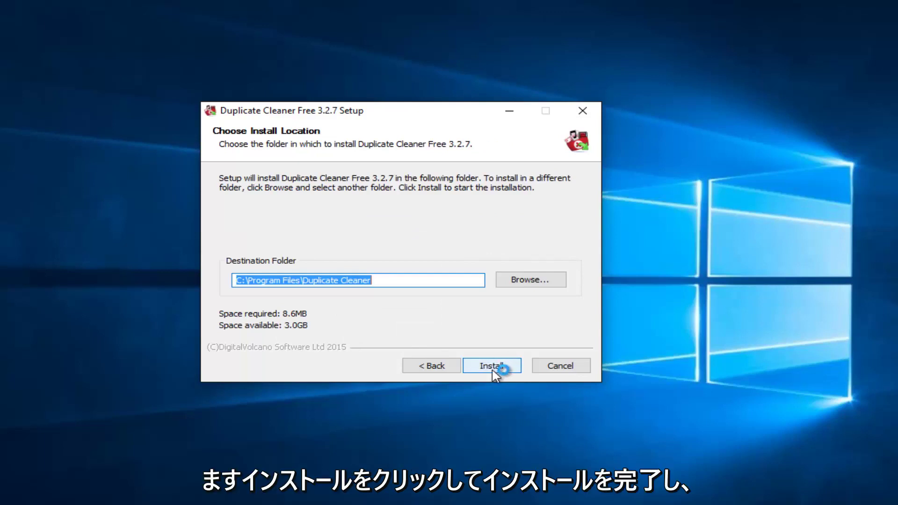
pyautogui.click(491, 371)
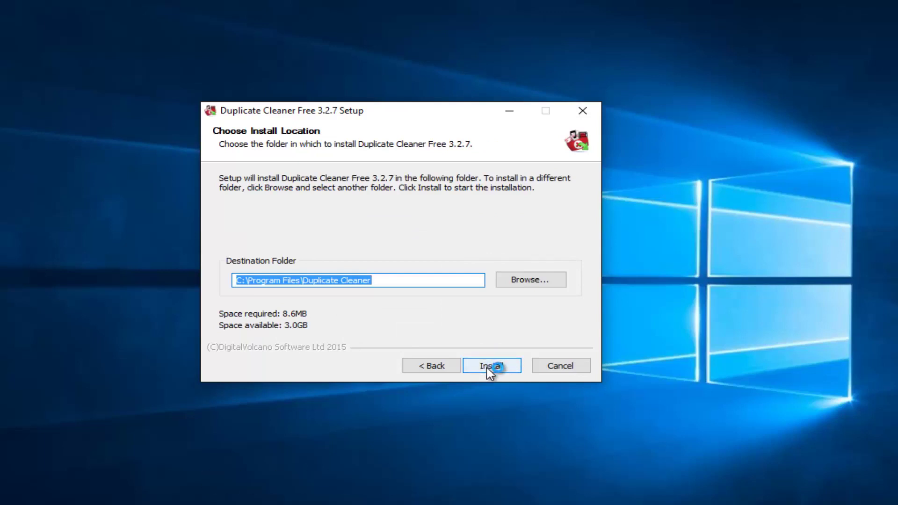
pyautogui.click(490, 372)
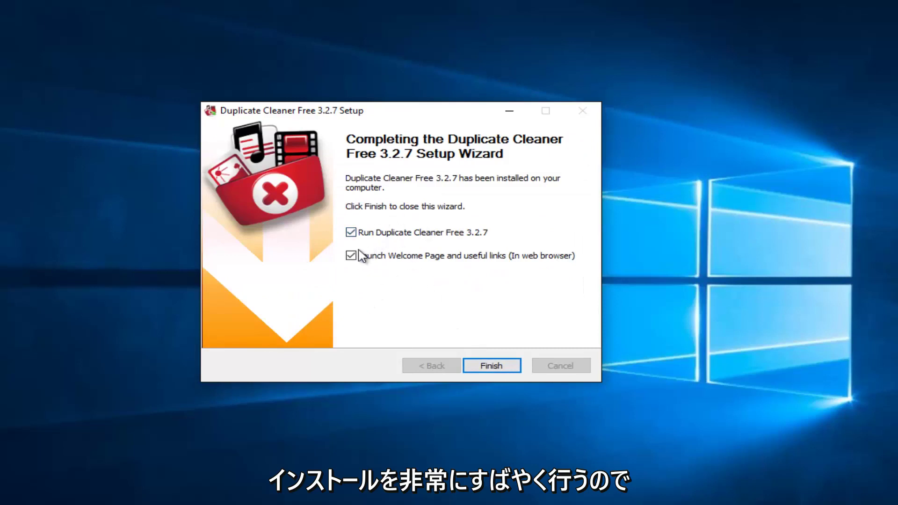
pyautogui.click(352, 256)
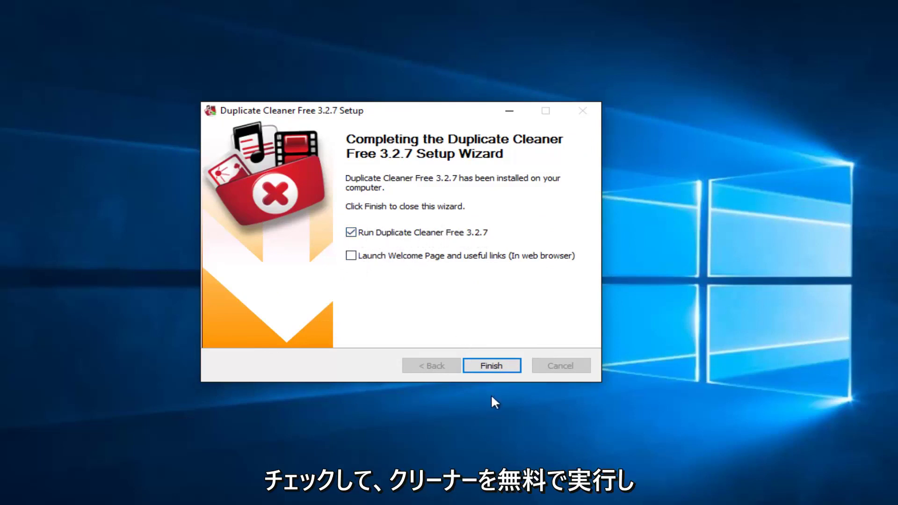
pyautogui.click(483, 369)
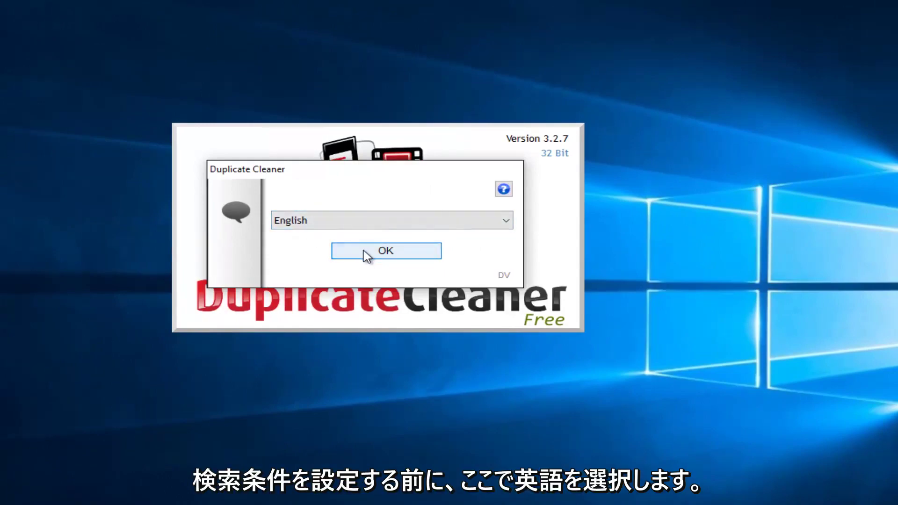
# Accept English as Duplicate Cleaner's interface language.
pyautogui.click(367, 255)
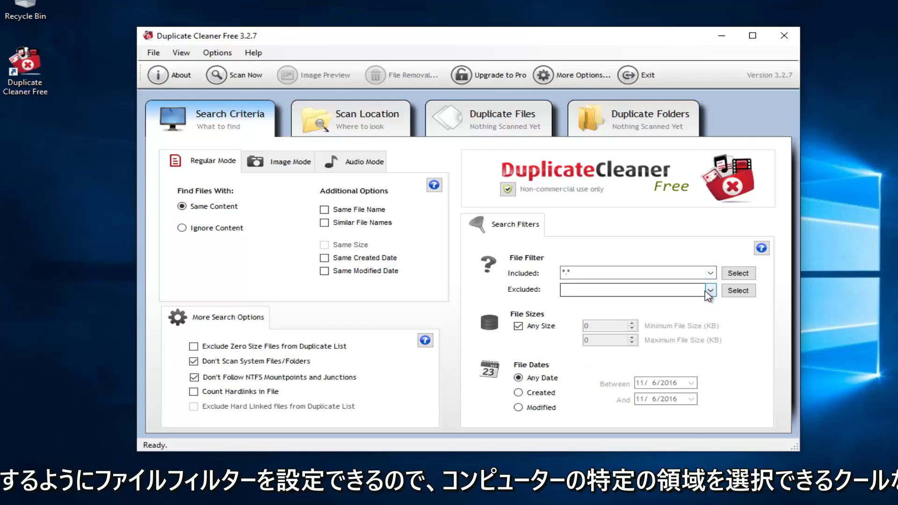
# Look over the Scan Location, Duplicate Files and Duplicate Folders pages, ending on Duplicate Files.
pyautogui.click(372, 121)
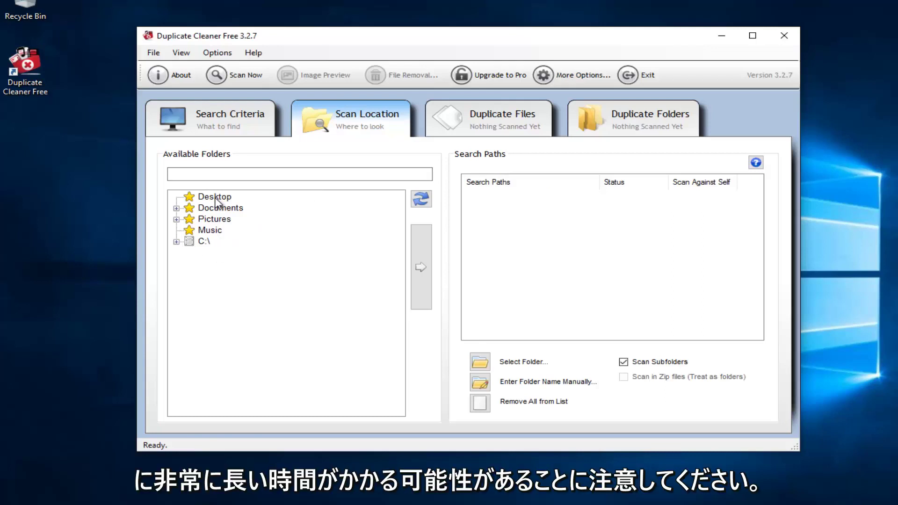
pyautogui.click(492, 126)
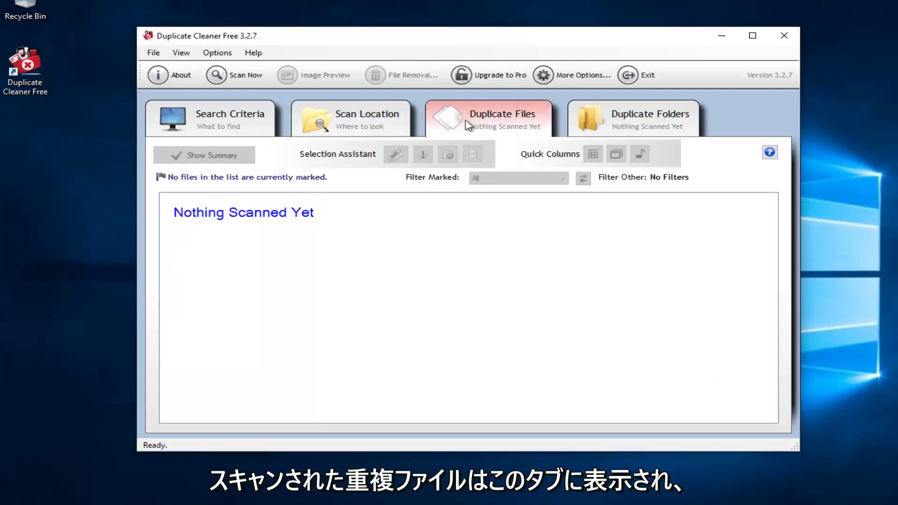
pyautogui.click(617, 117)
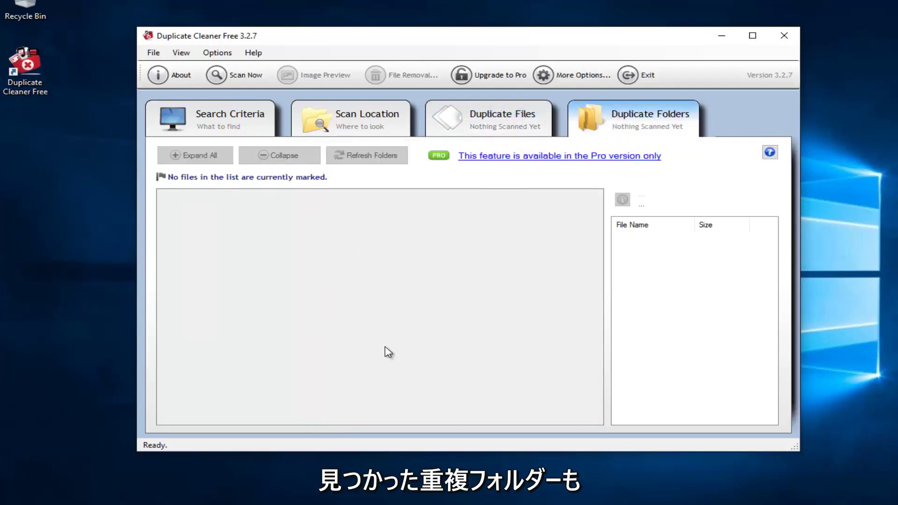
pyautogui.click(508, 117)
pyautogui.click(633, 120)
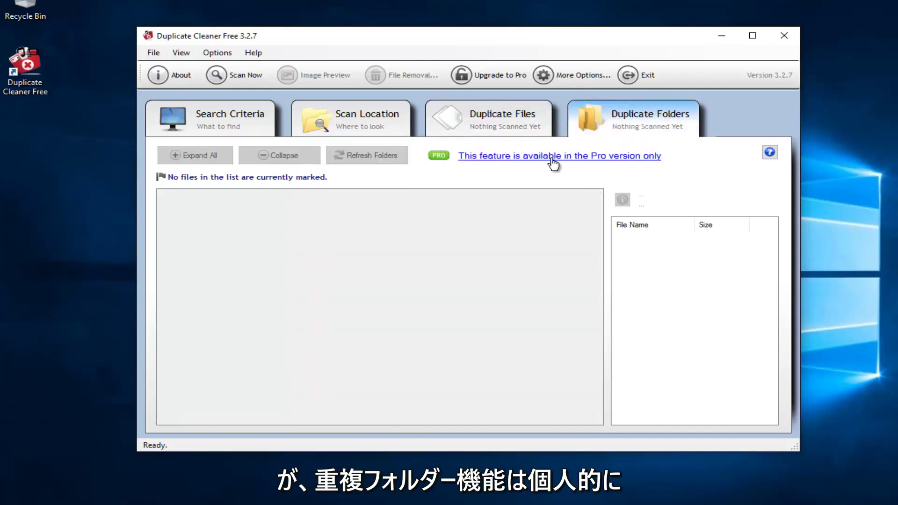
pyautogui.click(535, 123)
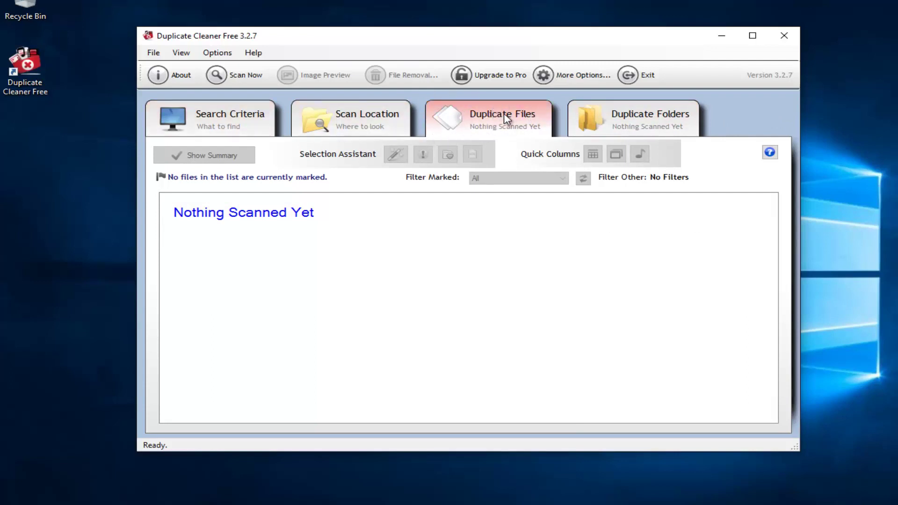
# Add the Documents folder to the Search Paths on the Scan Location page.
pyautogui.click(323, 123)
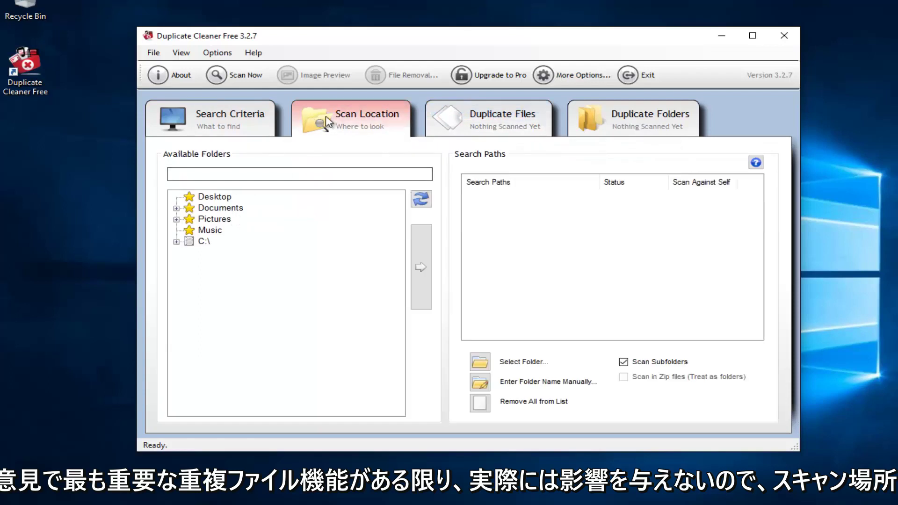
pyautogui.click(176, 208)
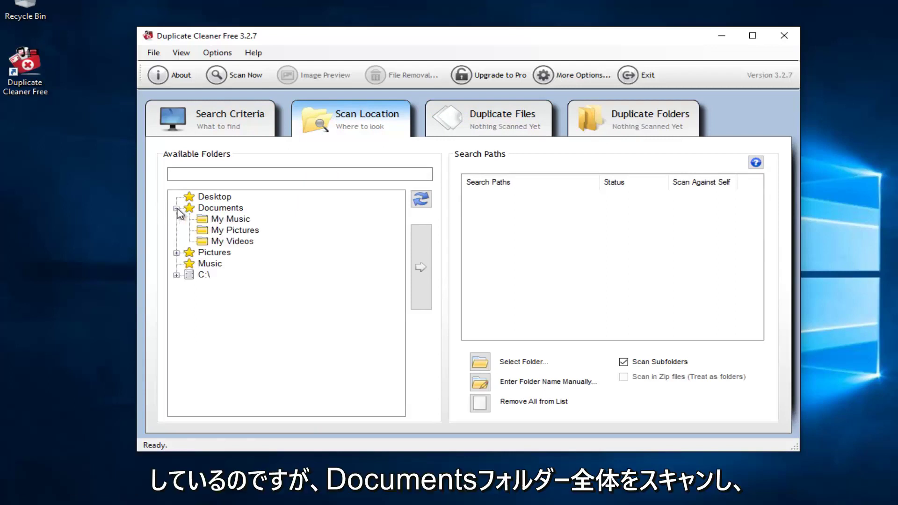
pyautogui.click(177, 208)
pyautogui.click(214, 208)
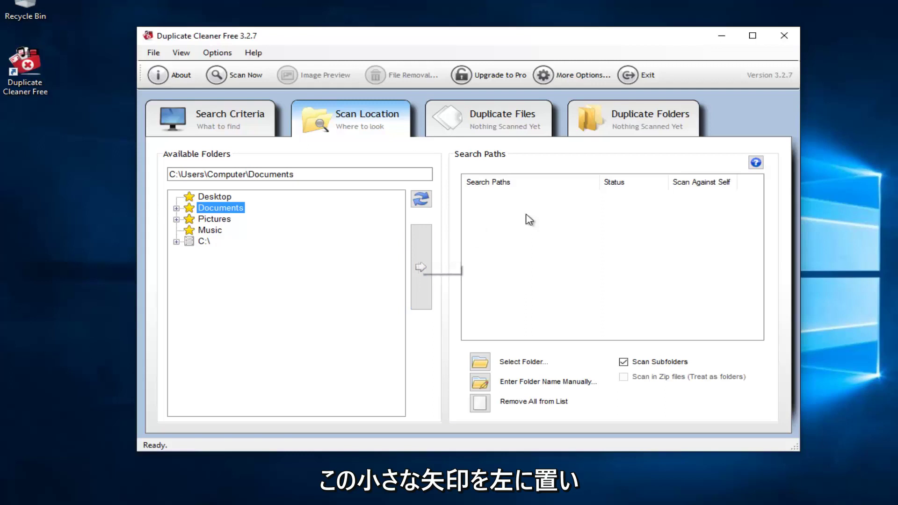
pyautogui.click(427, 256)
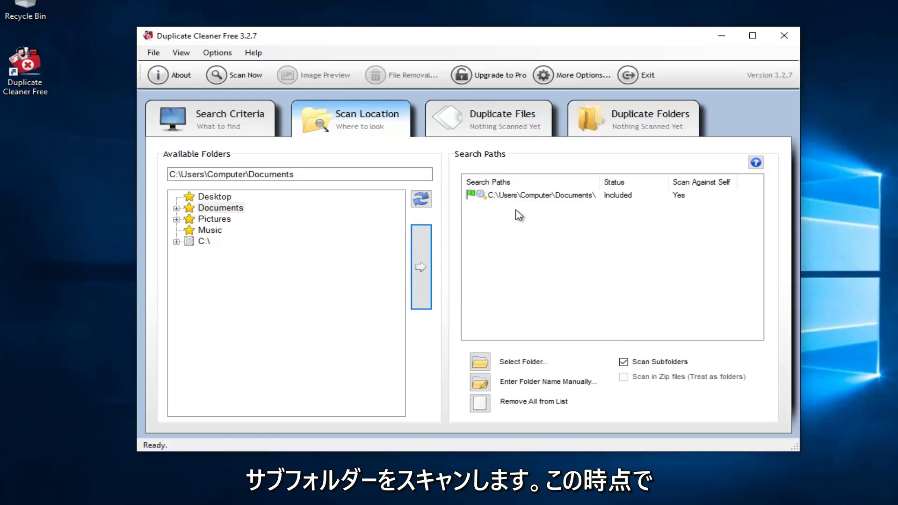
# Run the scan, dismiss the 0-duplicates summary, and nudge the window right.
pyautogui.click(224, 75)
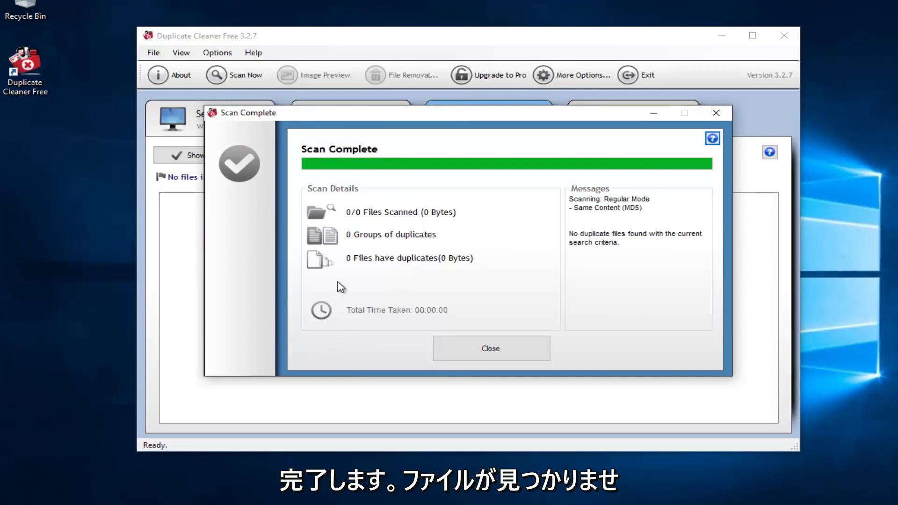
pyautogui.click(466, 349)
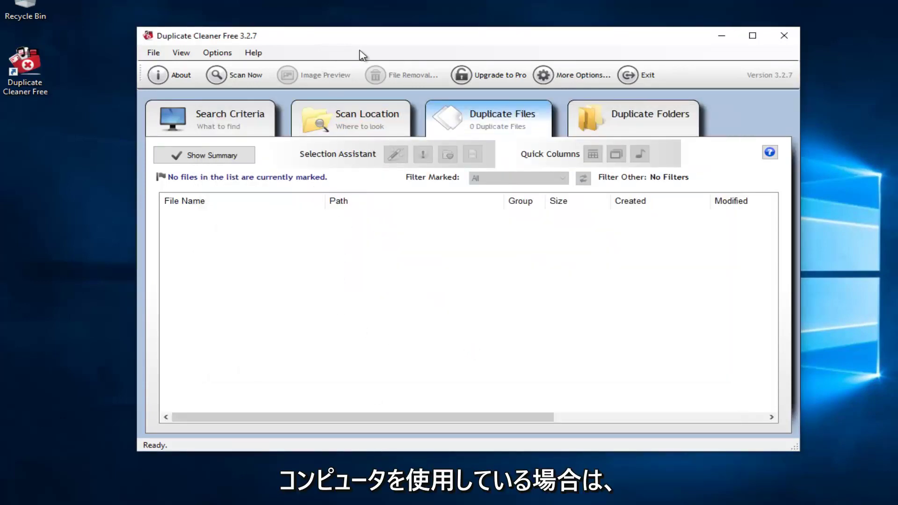
pyautogui.moveTo(327, 35); pyautogui.dragTo(367, 35)
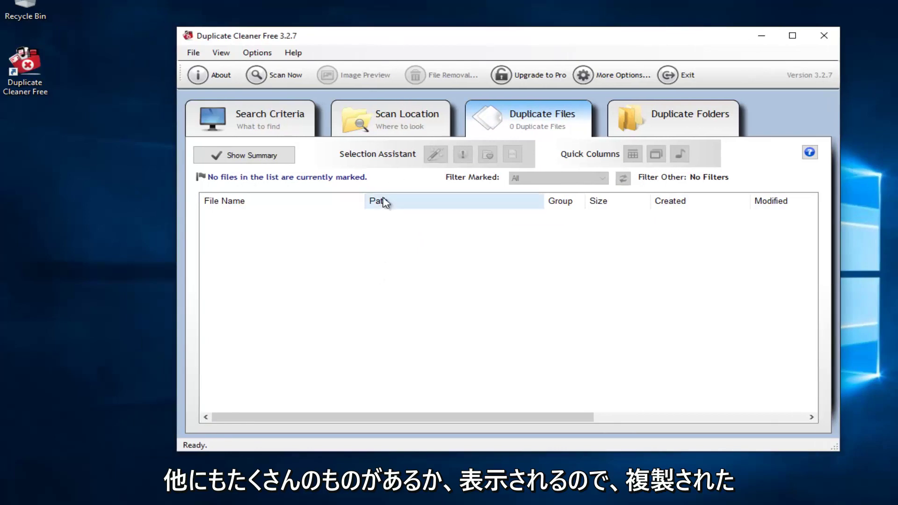